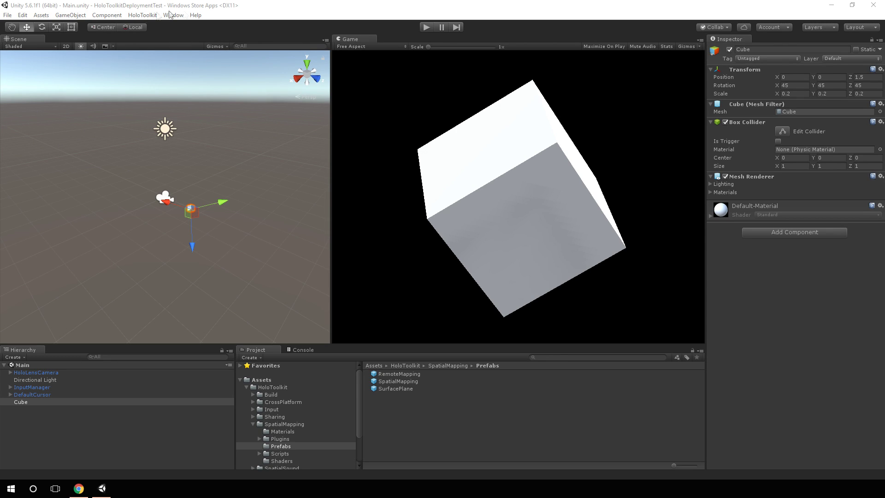
Step: Set the Windows Store build target device to HoloLens, enable Unity C# Projects, and add the Main scene
{"action": "left_click", "coordinate": [7, 15]}
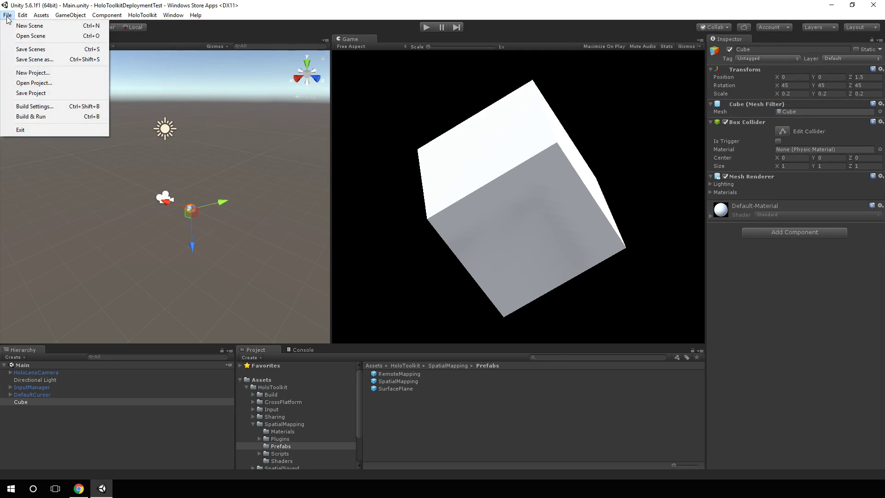
{"action": "left_click", "coordinate": [35, 107]}
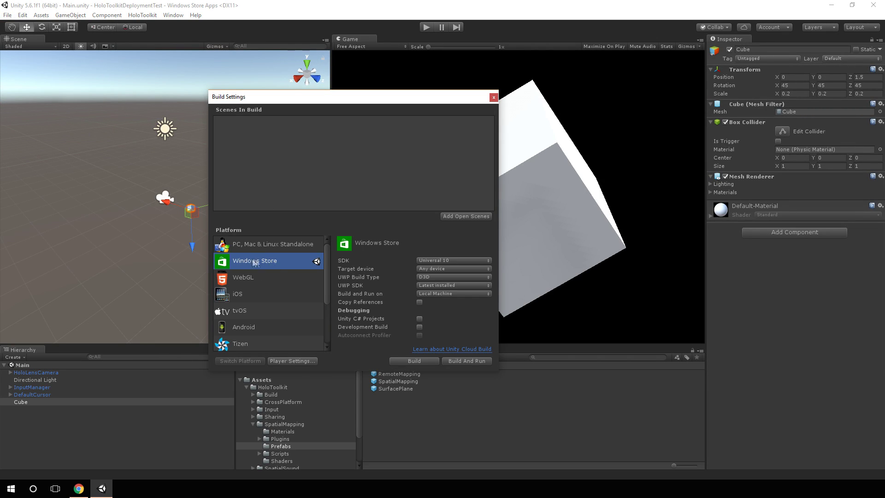
{"action": "left_click", "coordinate": [440, 268]}
{"action": "left_click", "coordinate": [438, 309]}
{"action": "left_click", "coordinate": [419, 318]}
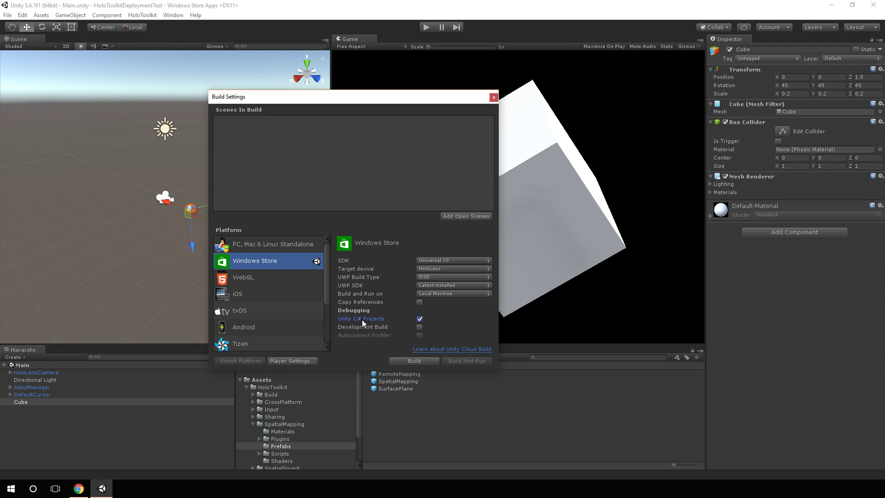
{"action": "left_click", "coordinate": [467, 216]}
Step: Open the Windows Store player settings and expand Publishing Settings
{"action": "left_click", "coordinate": [281, 360]}
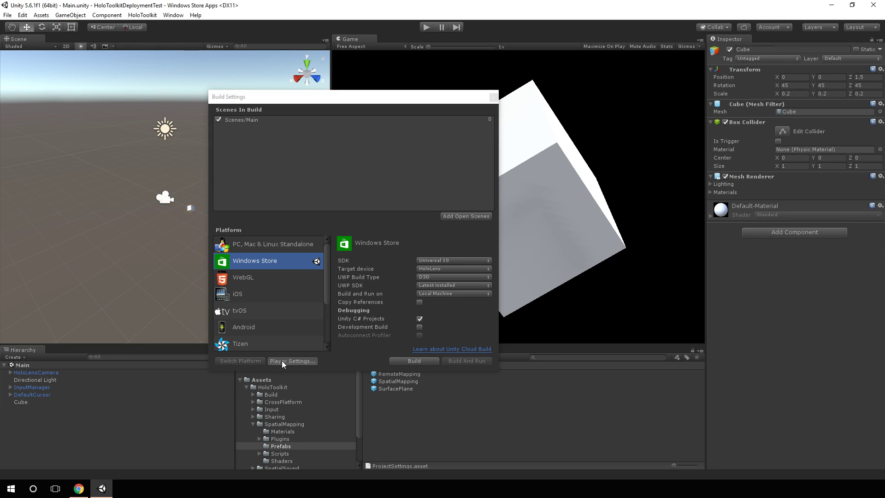
{"action": "scroll", "coordinate": [823, 310], "scroll_direction": "down", "scroll_amount": 5}
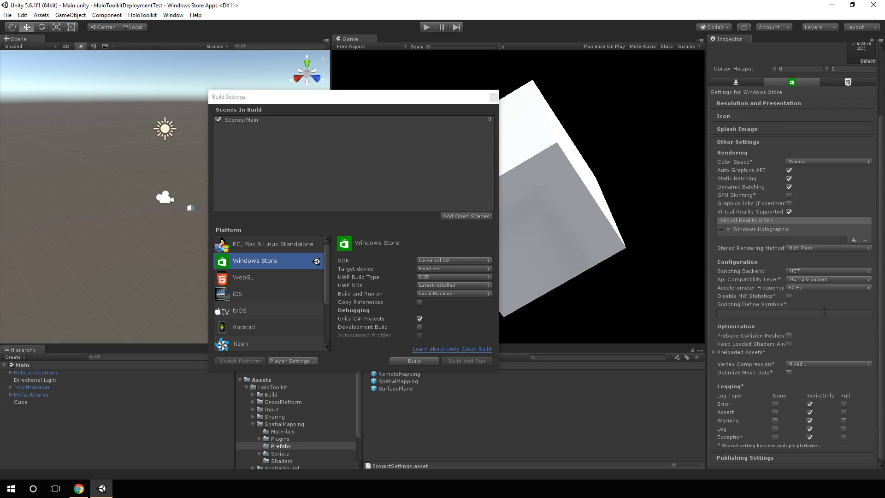
{"action": "left_click", "coordinate": [766, 454]}
{"action": "scroll", "coordinate": [880, 437], "scroll_direction": "down", "scroll_amount": 2}
{"action": "scroll", "coordinate": [881, 437], "scroll_direction": "down", "scroll_amount": 2}
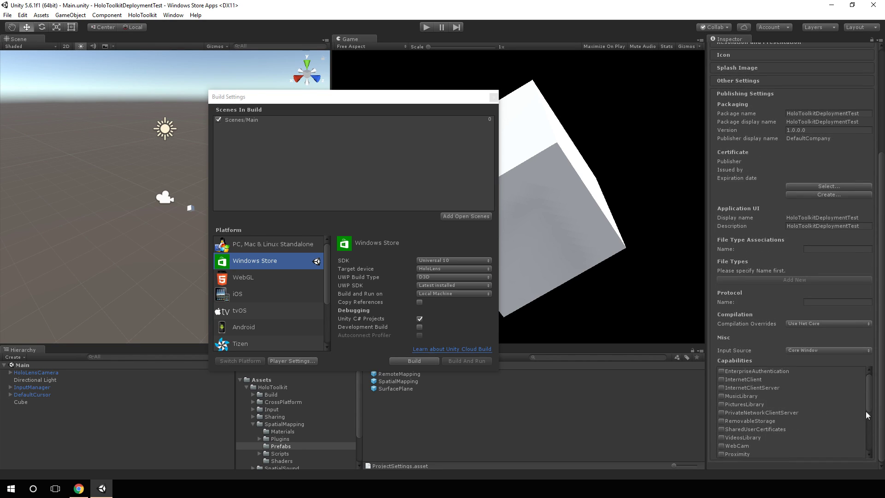
{"action": "scroll", "coordinate": [882, 396], "scroll_direction": "up", "scroll_amount": 3}
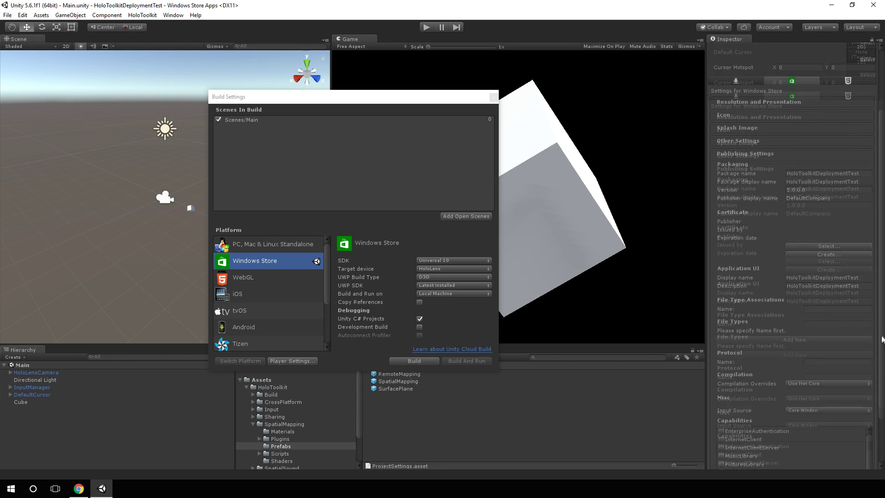
Step: Apply HoloToolkit's HoloLens capability settings with Microphone and Spatial Perception enabled
{"action": "left_click", "coordinate": [142, 15]}
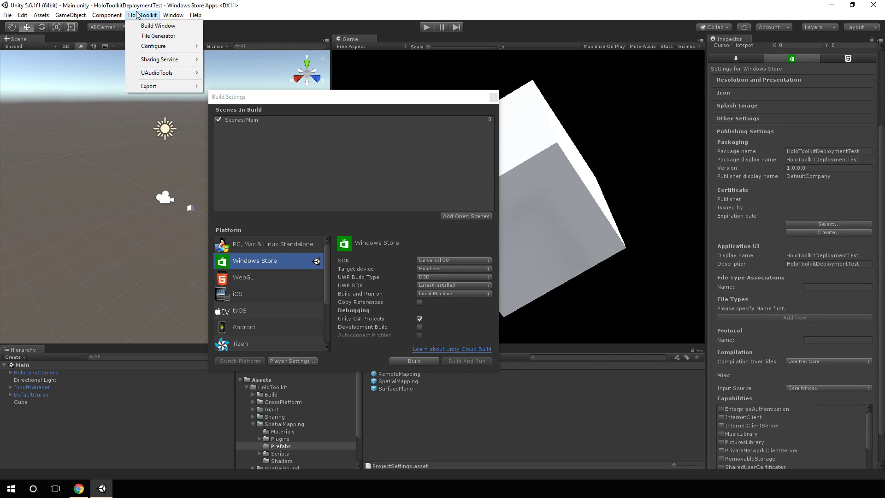
{"action": "mouse_move", "coordinate": [151, 47]}
{"action": "left_click", "coordinate": [258, 66]}
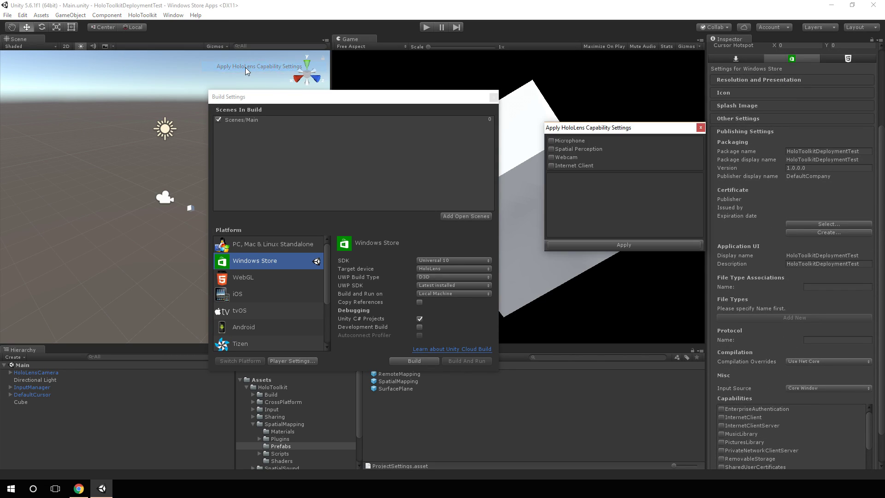
{"action": "left_click_drag", "start_coordinate": [583, 130], "coordinate": [574, 130]}
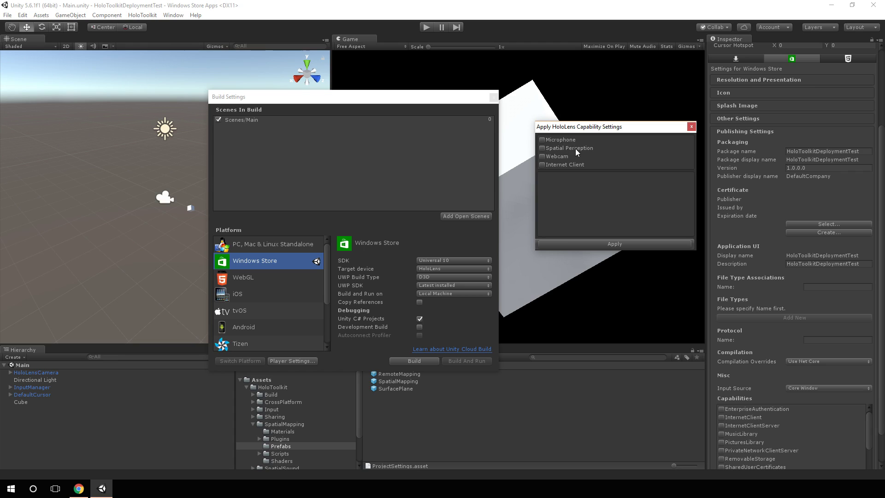
{"action": "scroll", "coordinate": [795, 450], "scroll_direction": "down", "scroll_amount": 2}
{"action": "scroll", "coordinate": [795, 450], "scroll_direction": "down", "scroll_amount": 1}
{"action": "scroll", "coordinate": [780, 444], "scroll_direction": "down", "scroll_amount": 2}
{"action": "scroll", "coordinate": [733, 448], "scroll_direction": "down", "scroll_amount": 2}
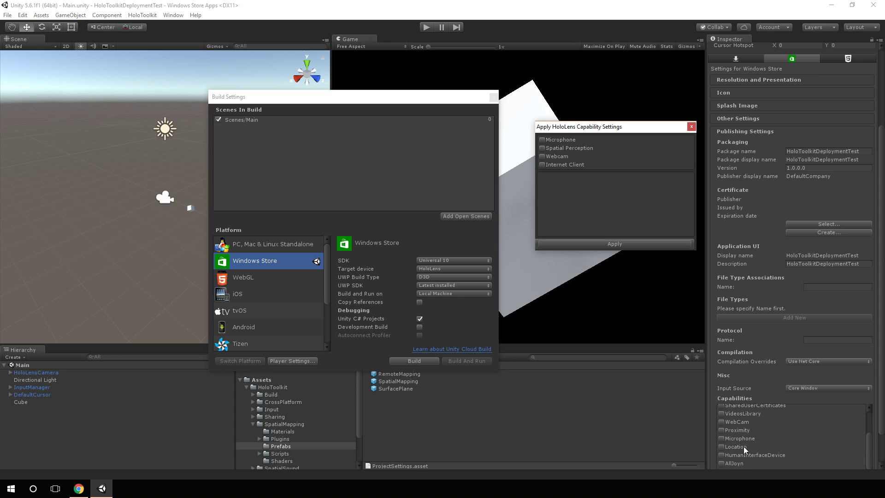
{"action": "left_click", "coordinate": [542, 139]}
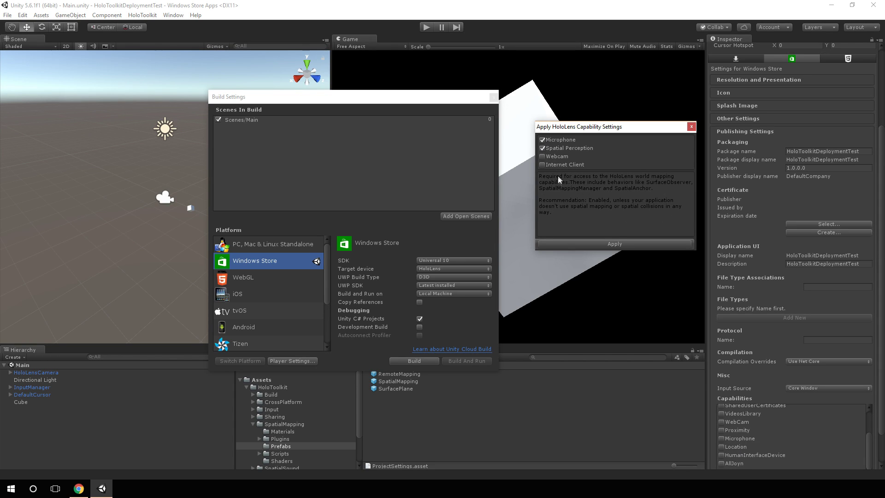
{"action": "left_click", "coordinate": [614, 244]}
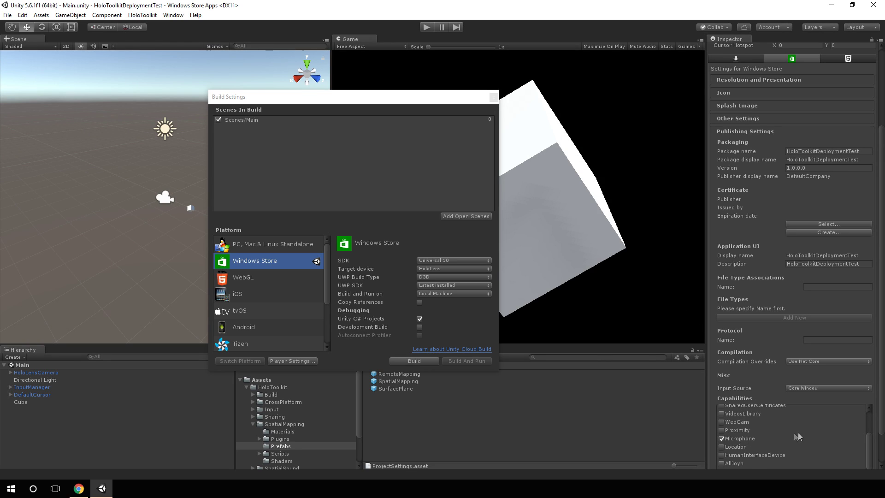
{"action": "scroll", "coordinate": [742, 436], "scroll_direction": "down", "scroll_amount": 3}
Step: Expand Splash Image, toggle Show Splash Screen off and back on, and preview it in the Game view
{"action": "scroll", "coordinate": [741, 434], "scroll_direction": "up", "scroll_amount": 3}
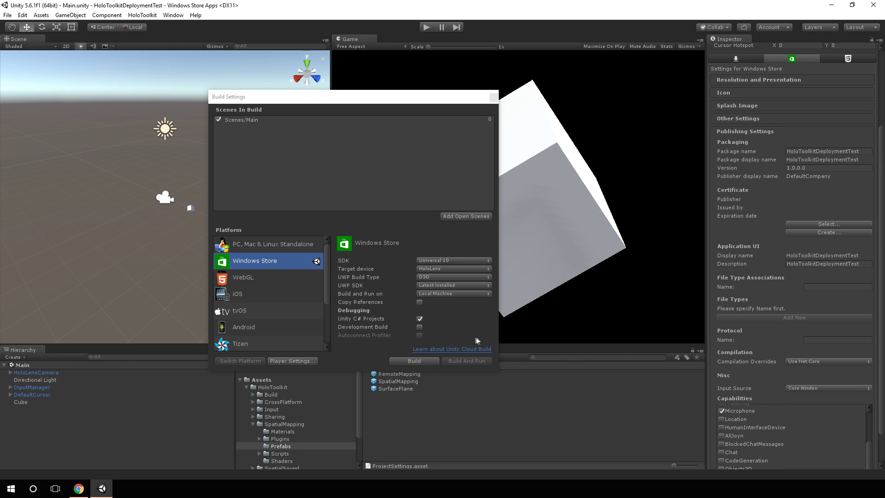
{"action": "scroll", "coordinate": [759, 419], "scroll_direction": "up", "scroll_amount": 5}
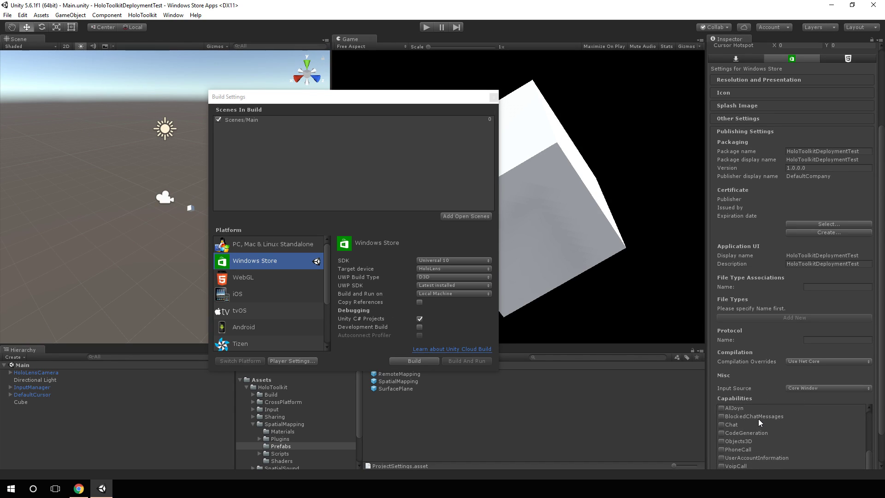
{"action": "scroll", "coordinate": [758, 419], "scroll_direction": "down", "scroll_amount": 3}
{"action": "scroll", "coordinate": [759, 422], "scroll_direction": "up", "scroll_amount": 3}
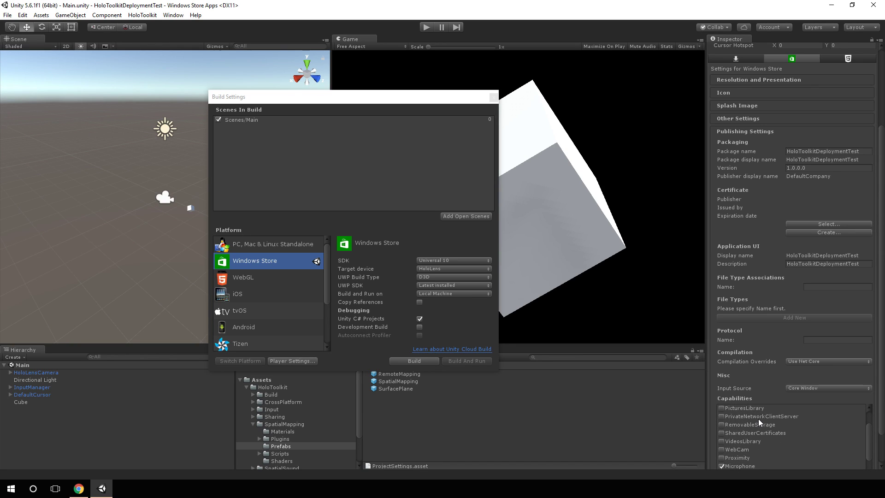
{"action": "scroll", "coordinate": [759, 418], "scroll_direction": "up", "scroll_amount": 3}
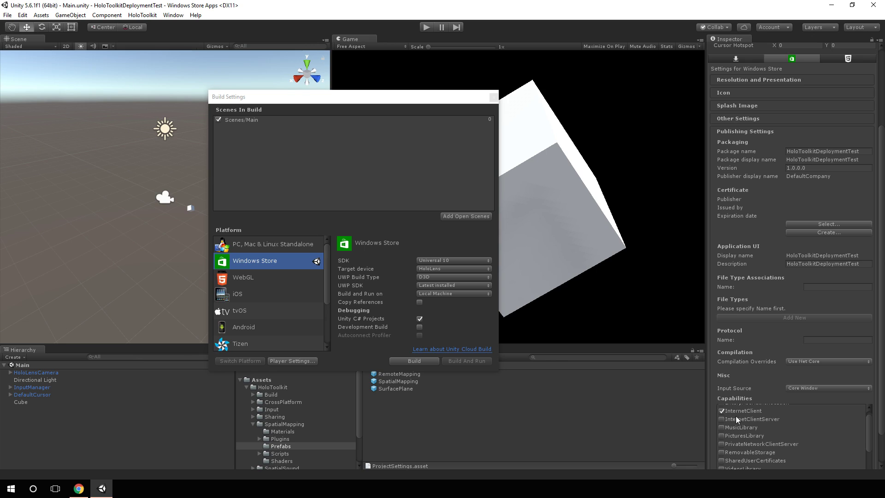
{"action": "scroll", "coordinate": [756, 420], "scroll_direction": "down", "scroll_amount": 5}
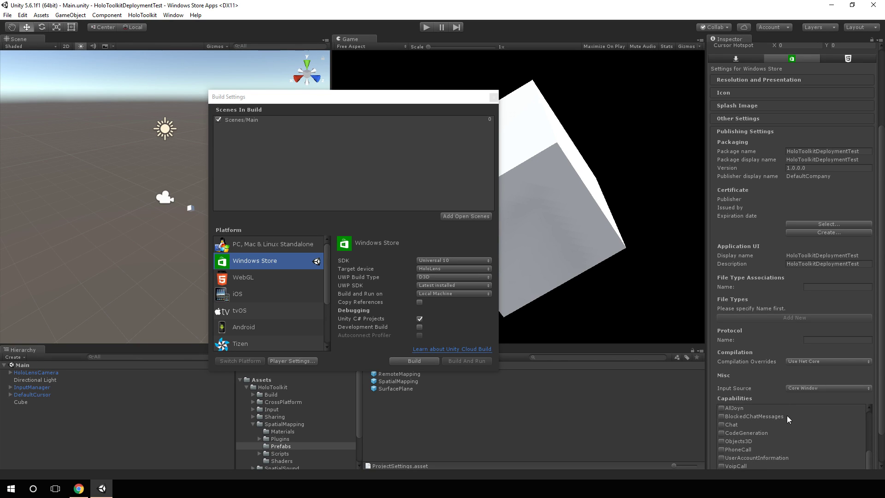
{"action": "scroll", "coordinate": [808, 319], "scroll_direction": "up", "scroll_amount": 5}
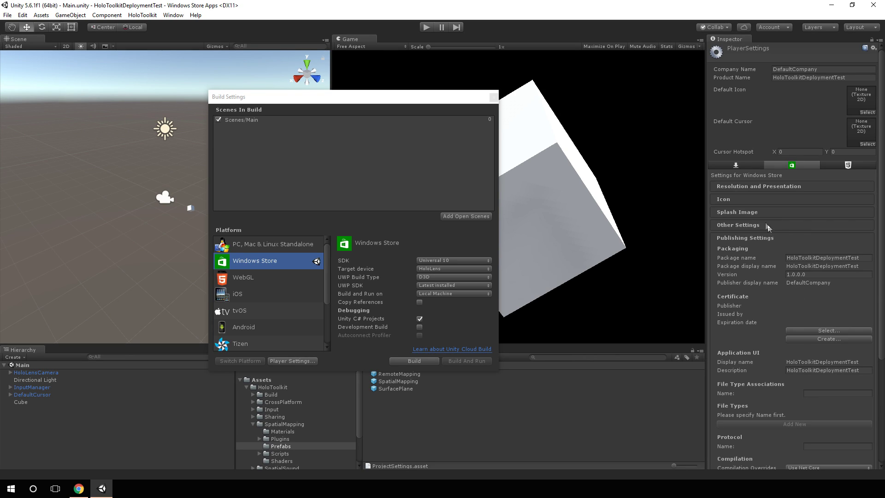
{"action": "left_click", "coordinate": [762, 213]}
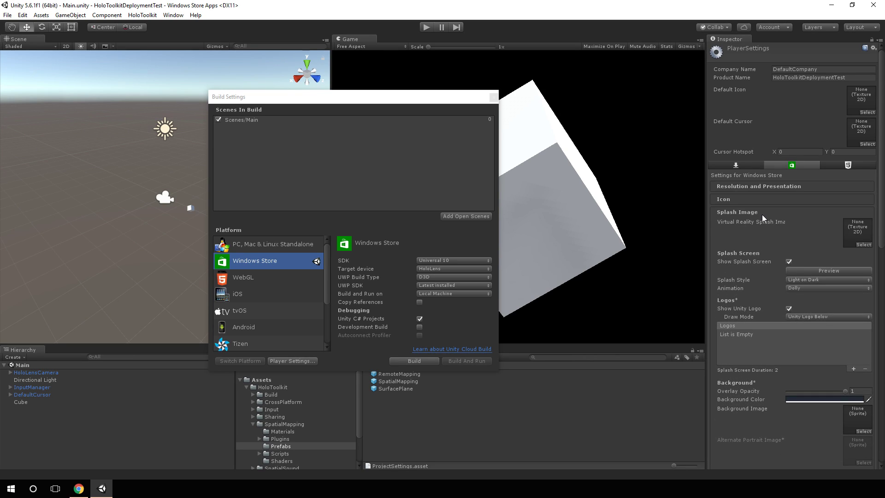
{"action": "left_click", "coordinate": [788, 261]}
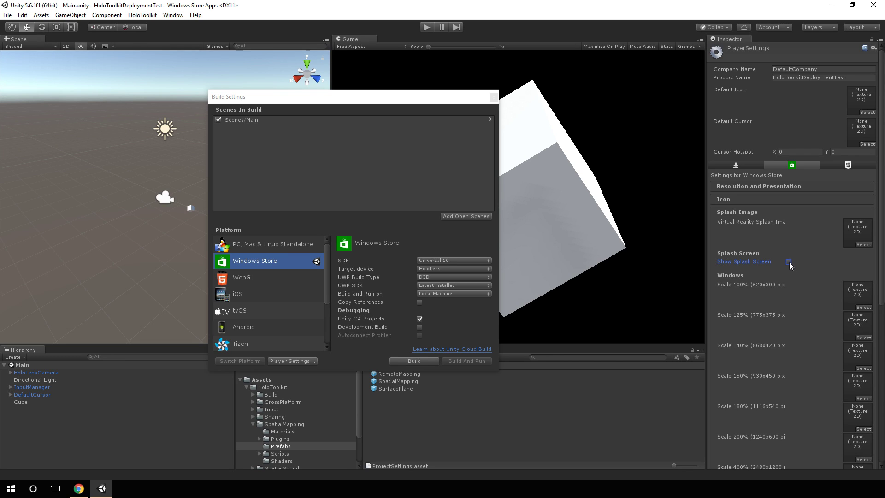
{"action": "left_click", "coordinate": [789, 261]}
{"action": "left_click", "coordinate": [832, 270]}
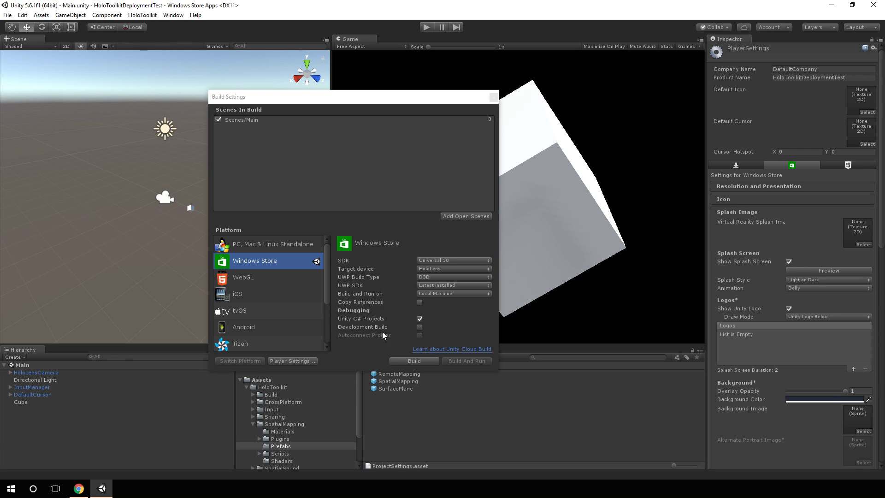
Step: Build the project into a newly created folder named UWP
{"action": "left_click", "coordinate": [413, 361]}
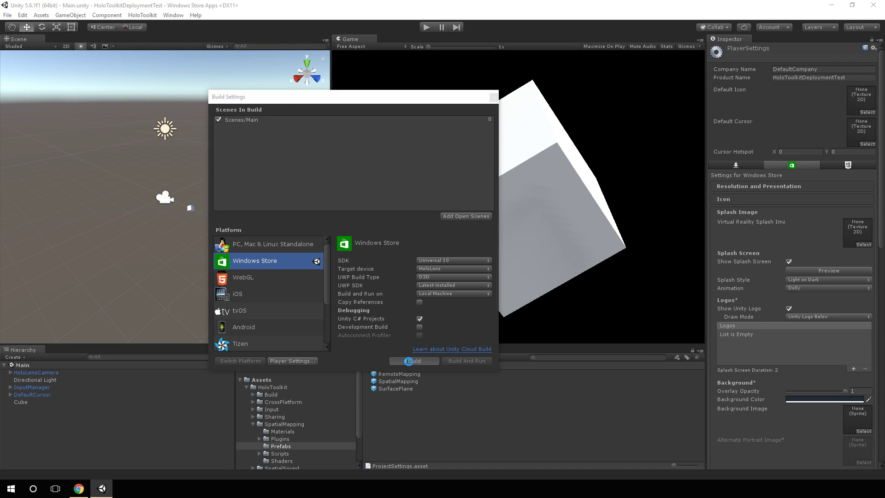
{"action": "left_click_drag", "start_coordinate": [256, 81], "coordinate": [361, 80]}
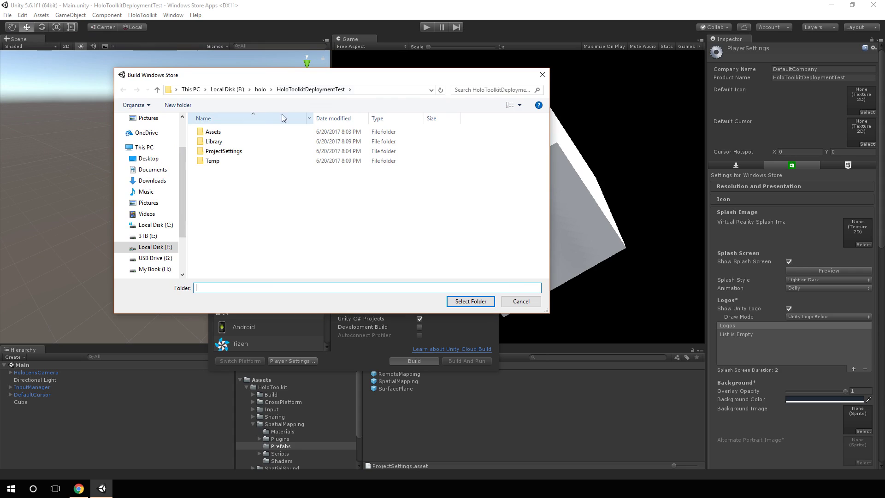
{"action": "left_click", "coordinate": [178, 105]}
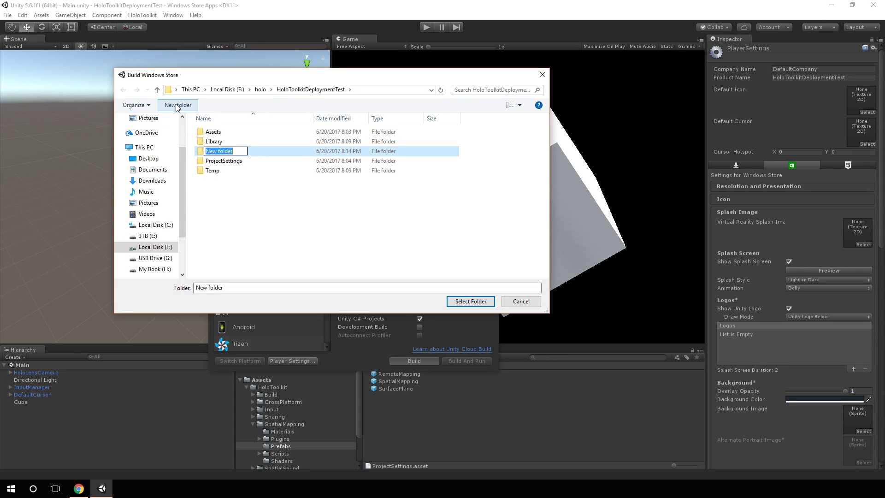
{"action": "type", "text": "UWP"}
{"action": "key", "text": "Return"}
{"action": "key", "text": "Return"}
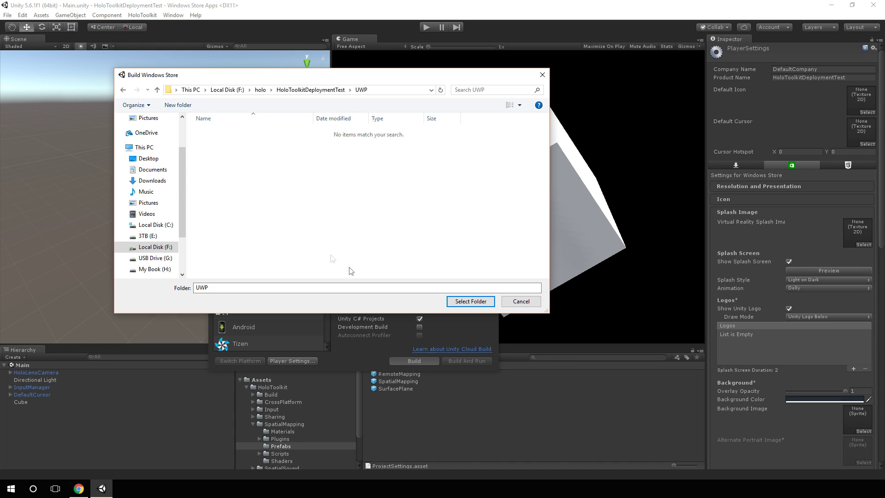
{"action": "left_click", "coordinate": [468, 301]}
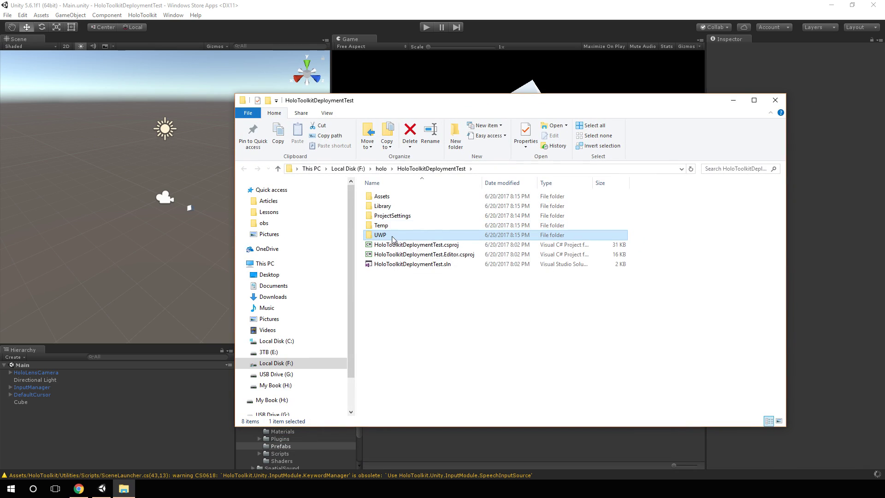
Step: Open the UWP build output folder in File Explorer once the build completes
{"action": "double_click", "coordinate": [392, 236]}
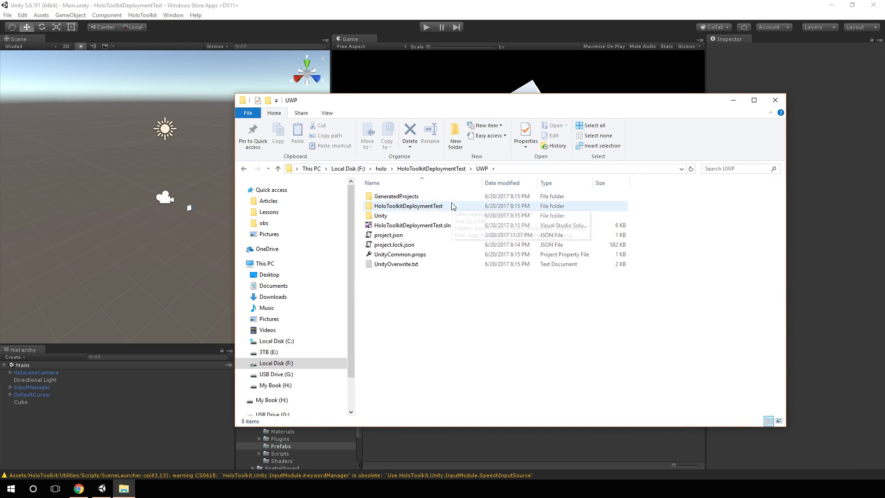
Step: Open HoloToolkitDeploymentTest.sln from the UWP folder in Visual Studio
{"action": "left_click", "coordinate": [429, 227]}
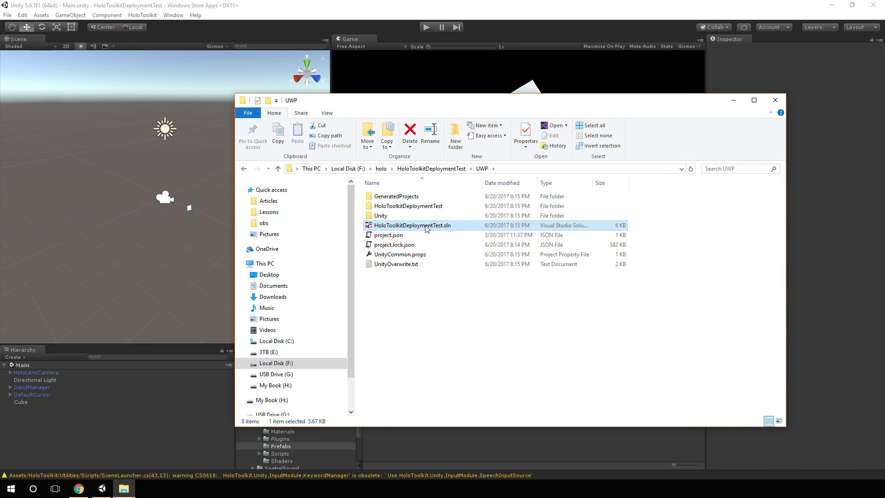
{"action": "key", "text": "Return"}
{"action": "left_click", "coordinate": [491, 8]}
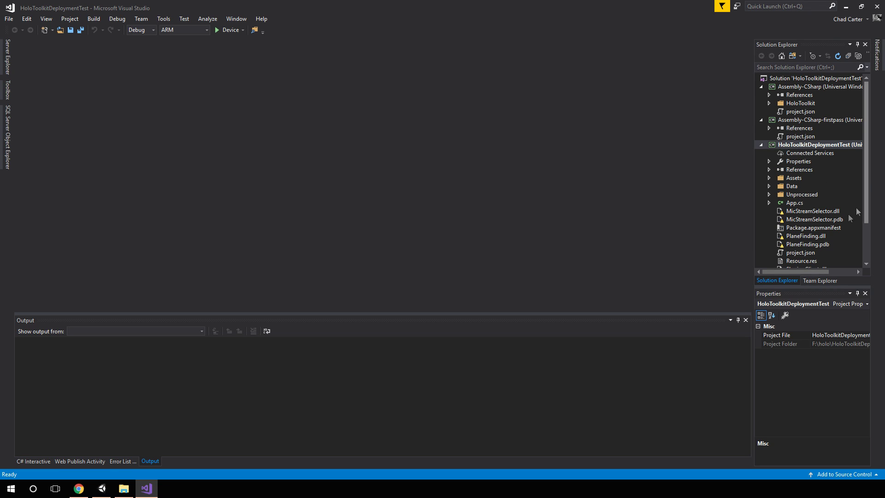
Step: Open Package.appxmanifest from the HoloToolkitDeploymentTest project in Solution Explorer
{"action": "scroll", "coordinate": [825, 227], "scroll_direction": "down", "scroll_amount": 2}
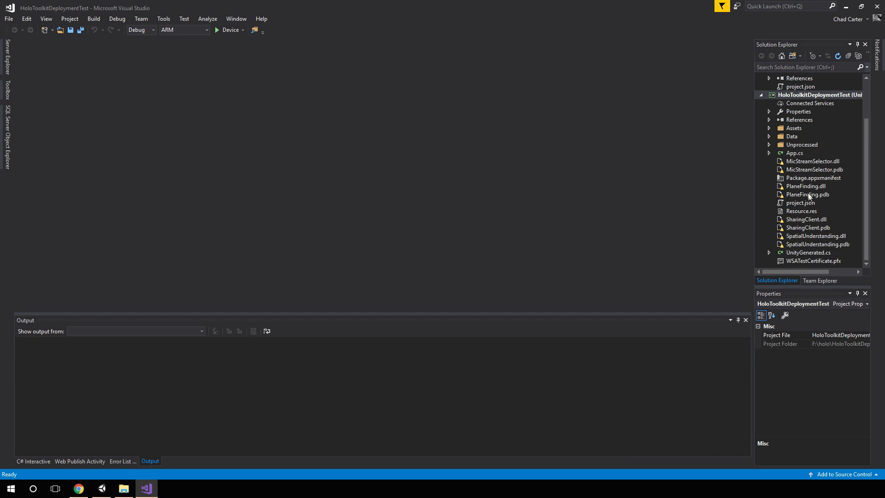
{"action": "double_click", "coordinate": [806, 178]}
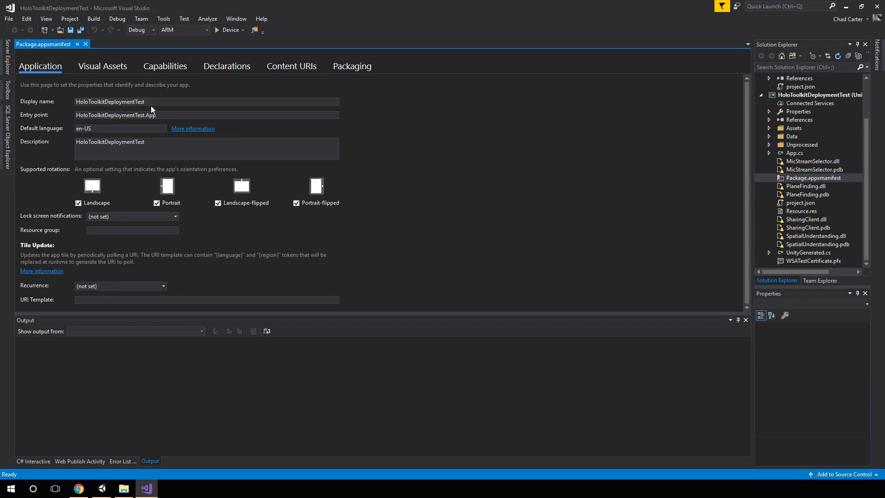
{"action": "left_click", "coordinate": [154, 67]}
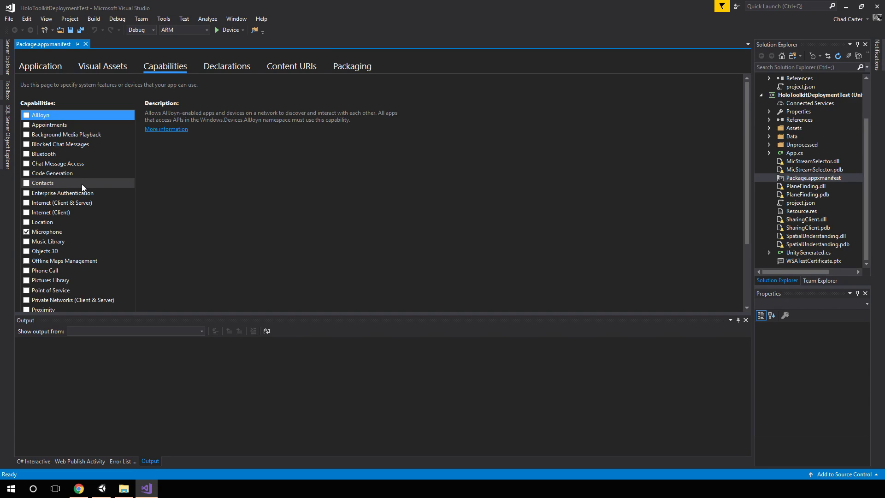
{"action": "left_click", "coordinate": [86, 45]}
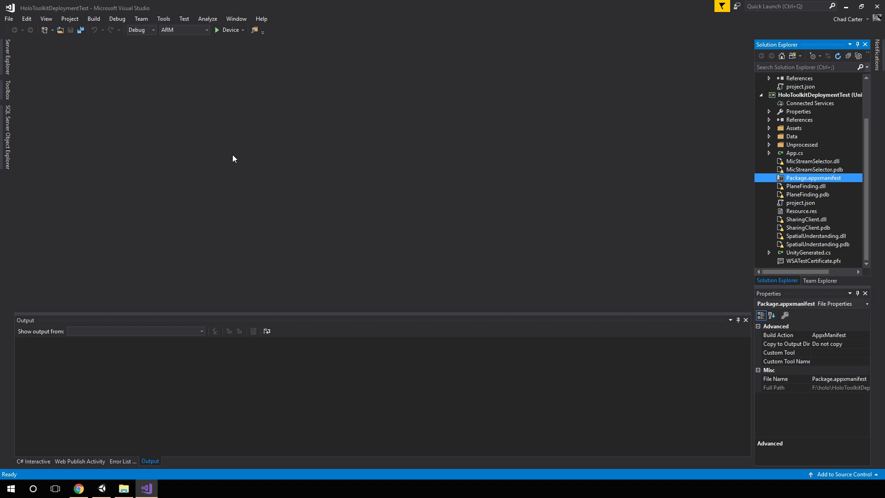
Step: Set the solution platform to x86 and, after briefly trying Remote Machine, choose Device as the deployment target
{"action": "left_click", "coordinate": [206, 30]}
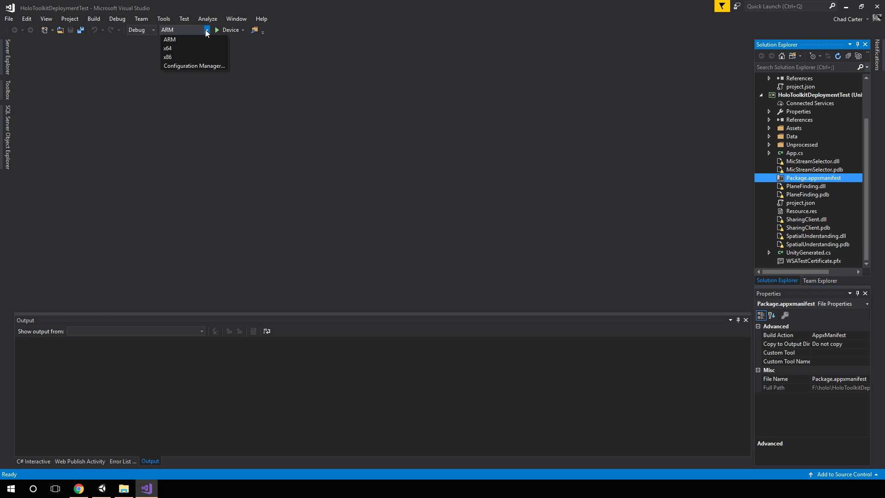
{"action": "left_click", "coordinate": [177, 56]}
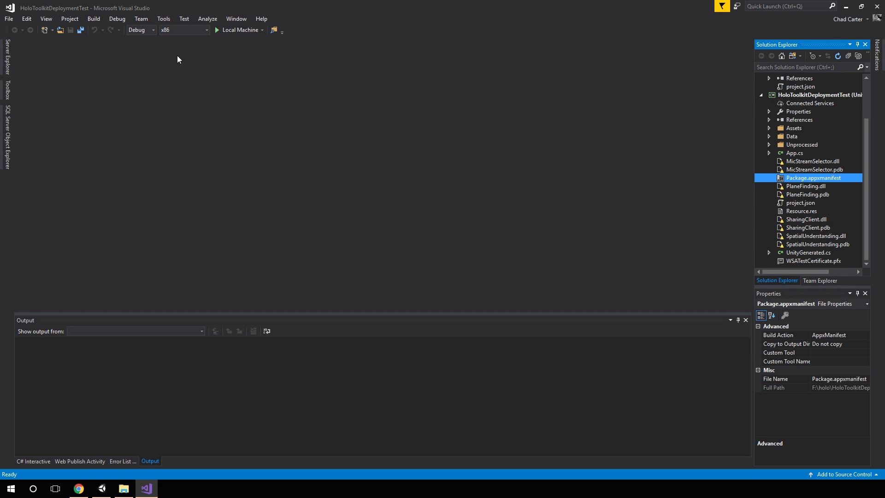
{"action": "left_click", "coordinate": [261, 30]}
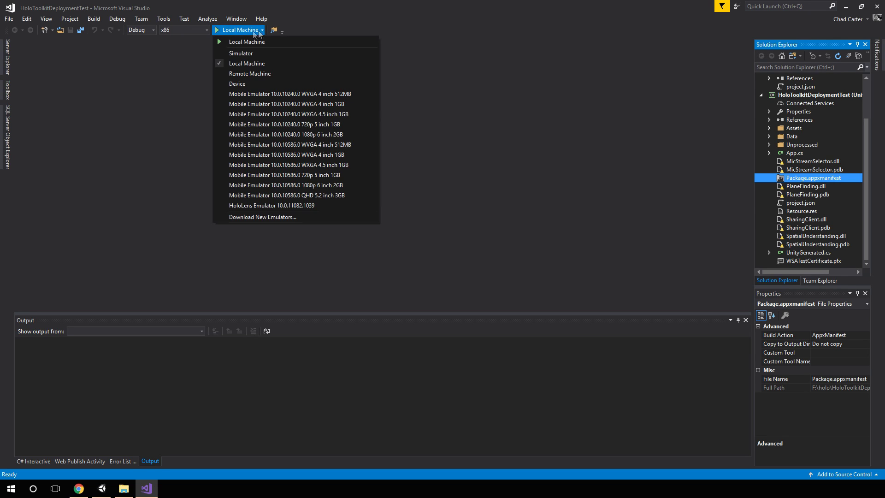
{"action": "left_click", "coordinate": [247, 73]}
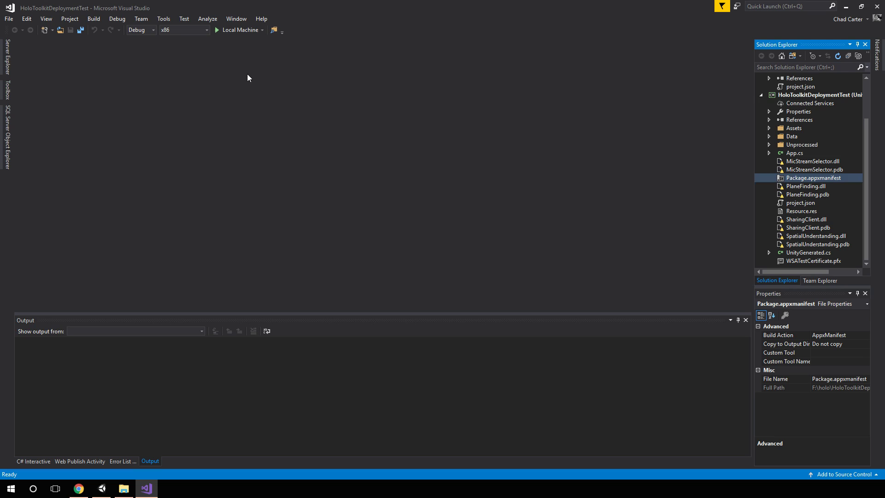
{"action": "left_click", "coordinate": [404, 159]}
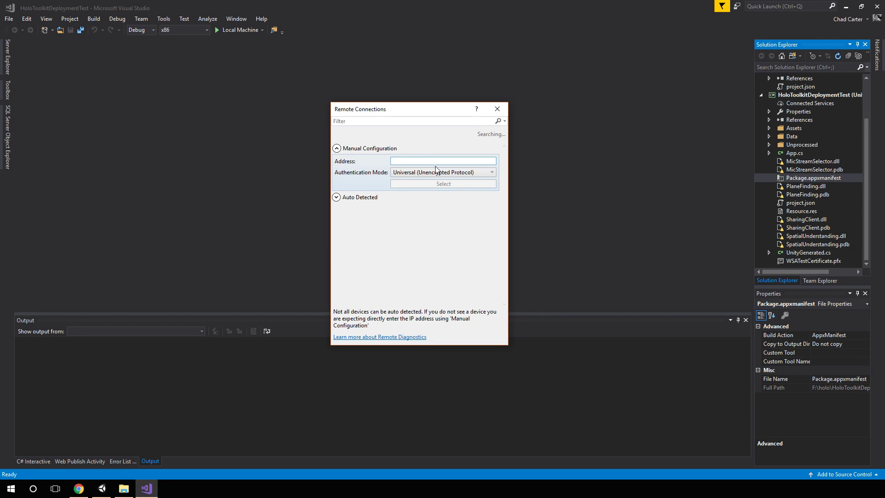
{"action": "left_click", "coordinate": [497, 113]}
{"action": "left_click", "coordinate": [262, 31]}
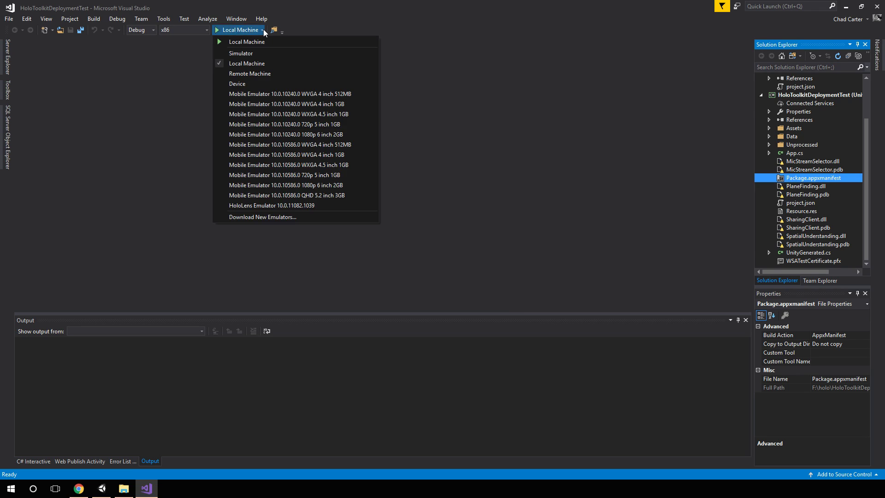
{"action": "left_click", "coordinate": [251, 83]}
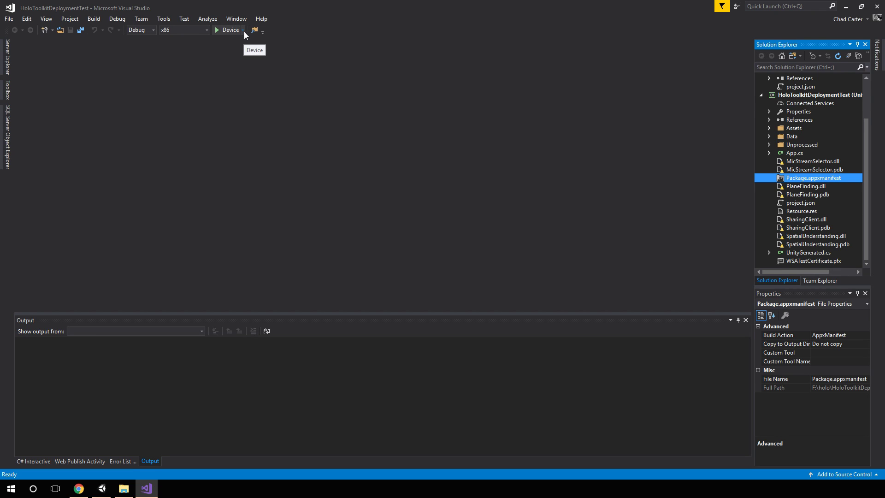
Step: Switch to the Master configuration and target HoloLens Emulator 10.0.11082.1039
{"action": "left_click", "coordinate": [243, 31]}
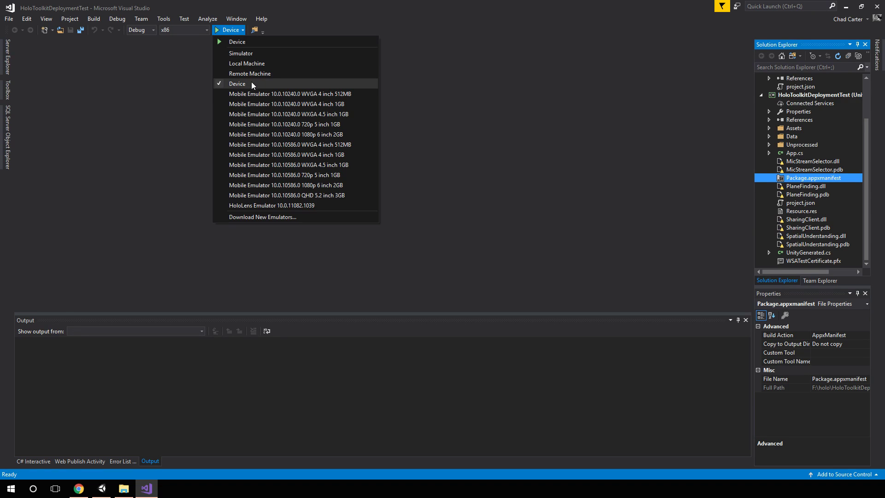
{"action": "left_click", "coordinate": [237, 208]}
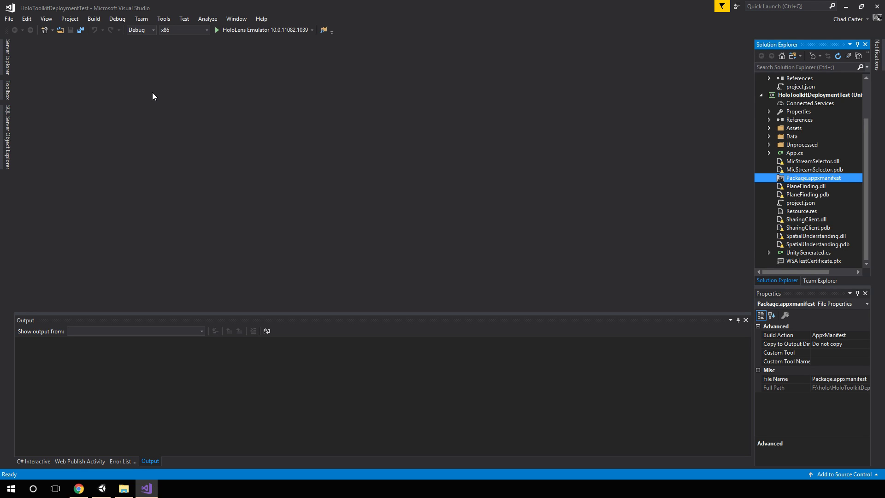
{"action": "left_click", "coordinate": [153, 30]}
{"action": "left_click", "coordinate": [152, 46]}
{"action": "left_click", "coordinate": [262, 30]}
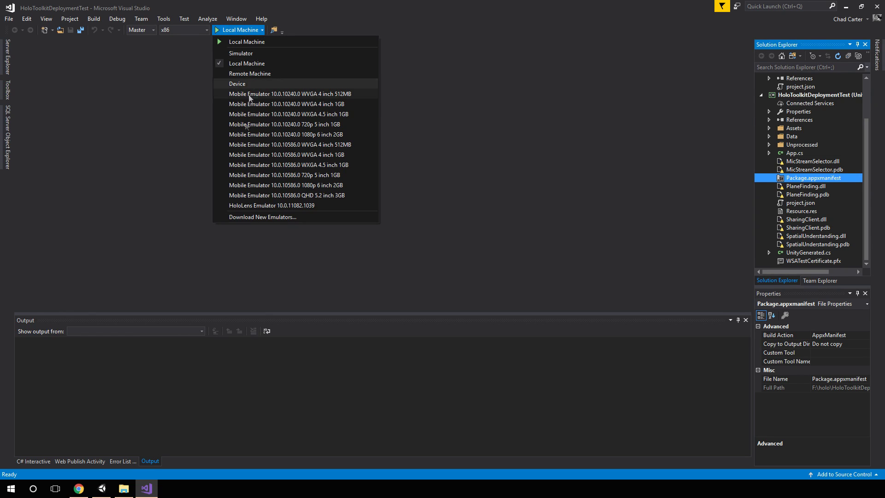
{"action": "left_click", "coordinate": [268, 206]}
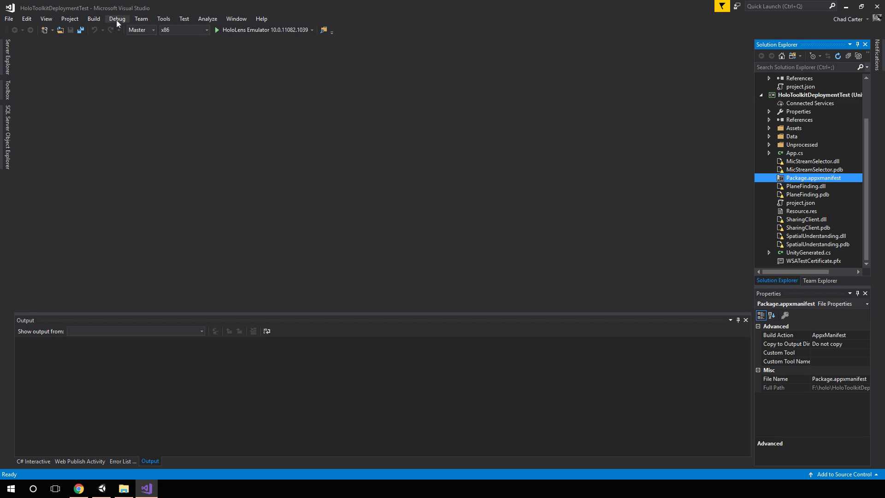
{"action": "left_click", "coordinate": [101, 18]}
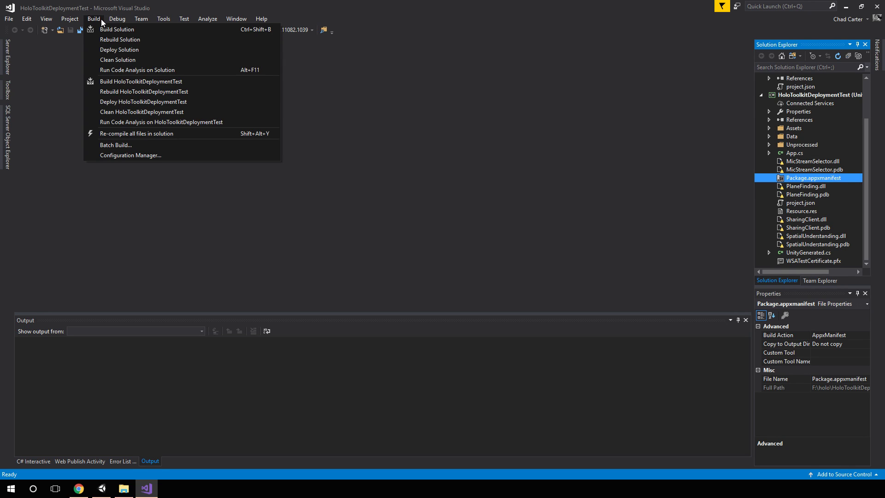
Step: Deploy the Master x86 solution to the HoloLens Emulator with Deploy Solution
{"action": "left_click", "coordinate": [112, 49]}
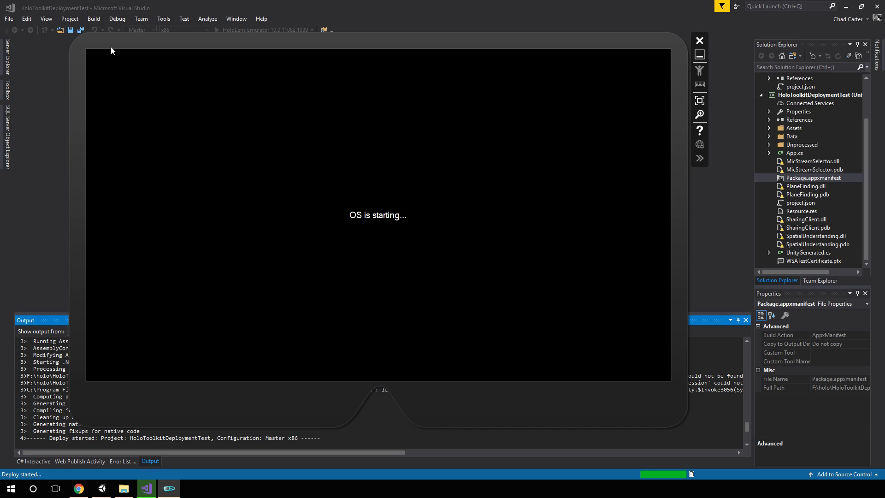
Step: In Chrome, go from the Ultimate HoloLens Resource List's How Tos to the Install the tools checklist
{"action": "left_click", "coordinate": [79, 488]}
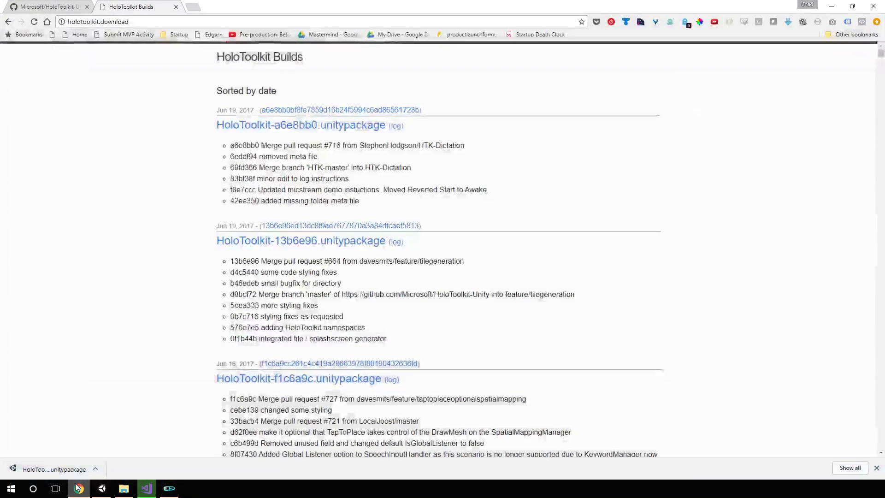
{"action": "left_click", "coordinate": [56, 9]}
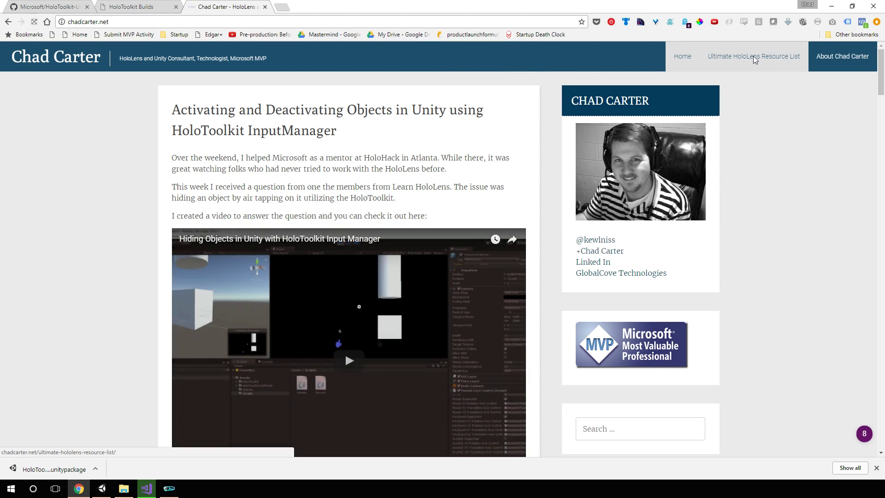
{"action": "left_click", "coordinate": [754, 59]}
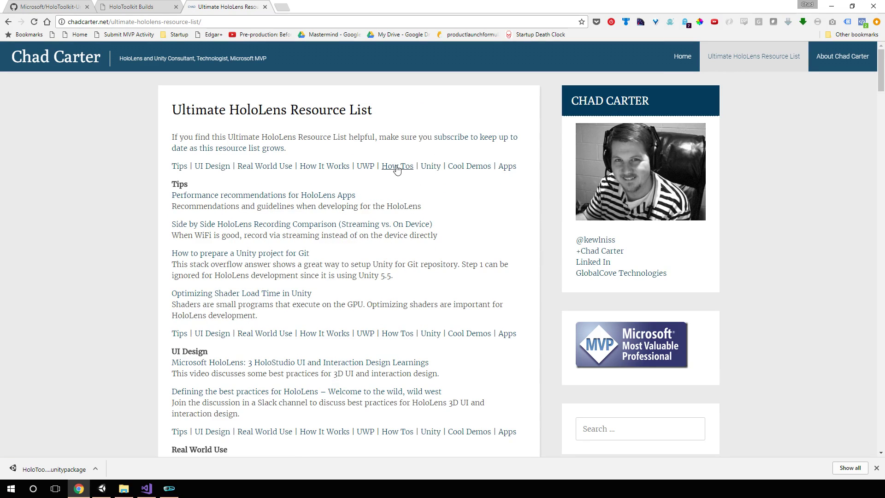
{"action": "left_click", "coordinate": [396, 166]}
{"action": "scroll", "coordinate": [395, 166], "scroll_direction": "up", "scroll_amount": 3}
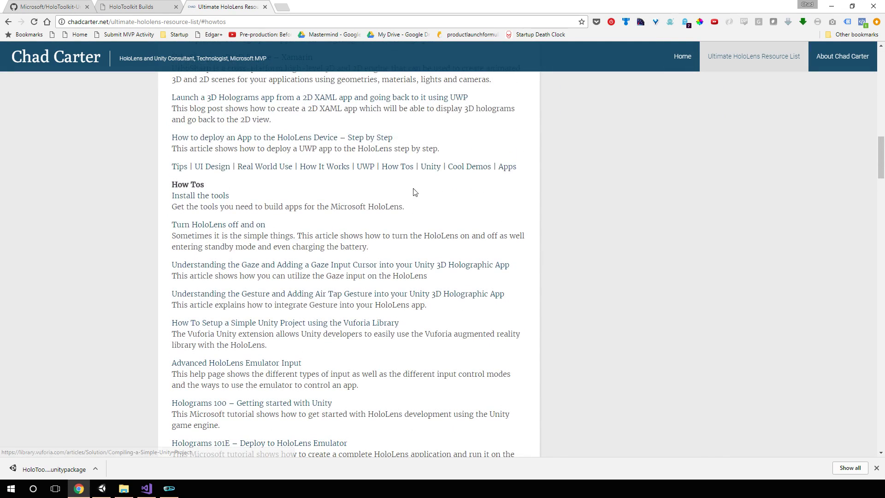
{"action": "left_click", "coordinate": [199, 197]}
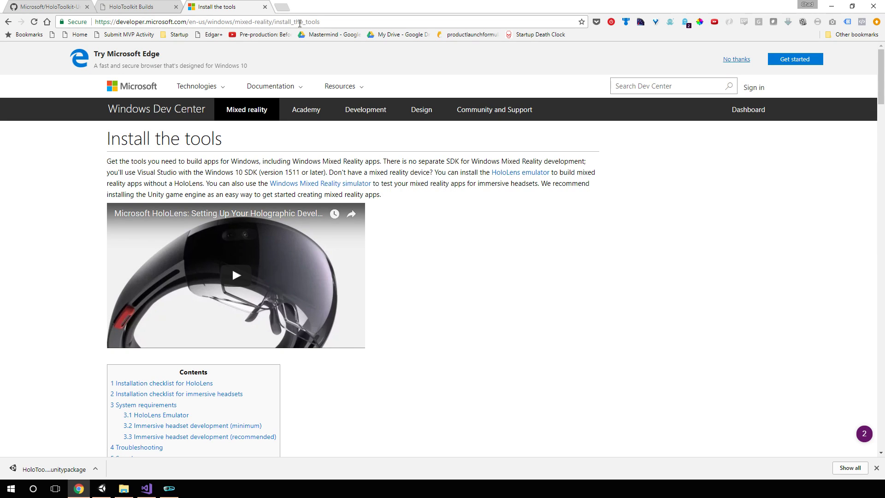
{"action": "scroll", "coordinate": [389, 239], "scroll_direction": "down", "scroll_amount": 7}
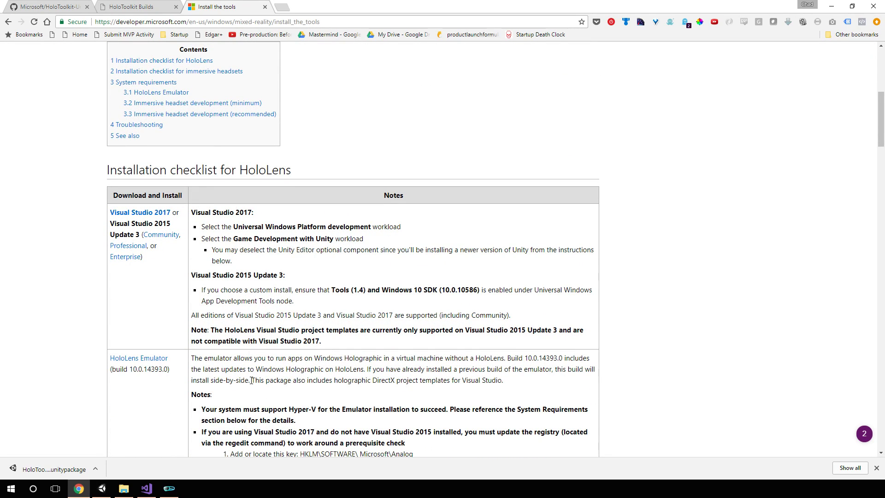
Step: In the HoloLens Emulator, start HoloToolkitDeploymentTest from All apps and place it
{"action": "left_click", "coordinate": [828, 4]}
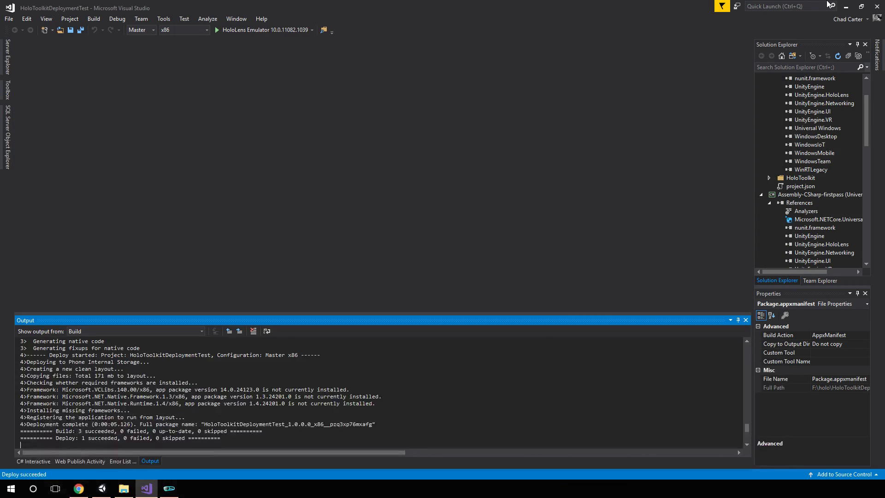
{"action": "left_click", "coordinate": [177, 492]}
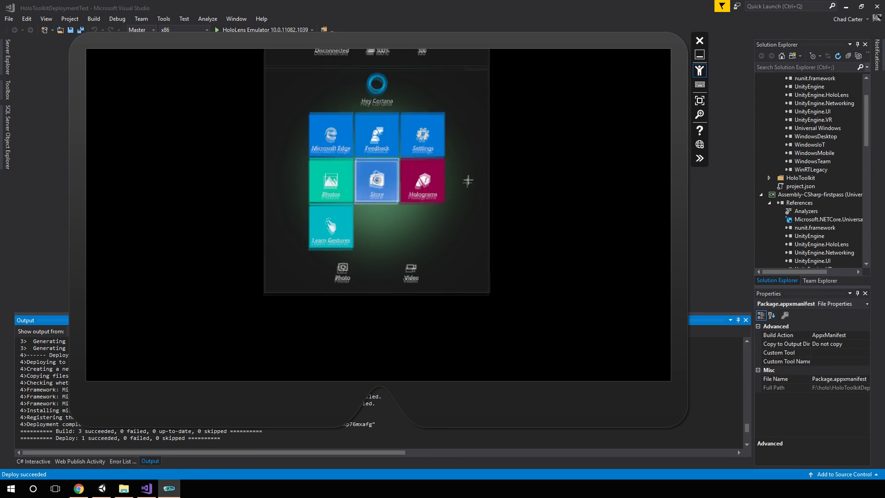
{"action": "key", "text": "Return"}
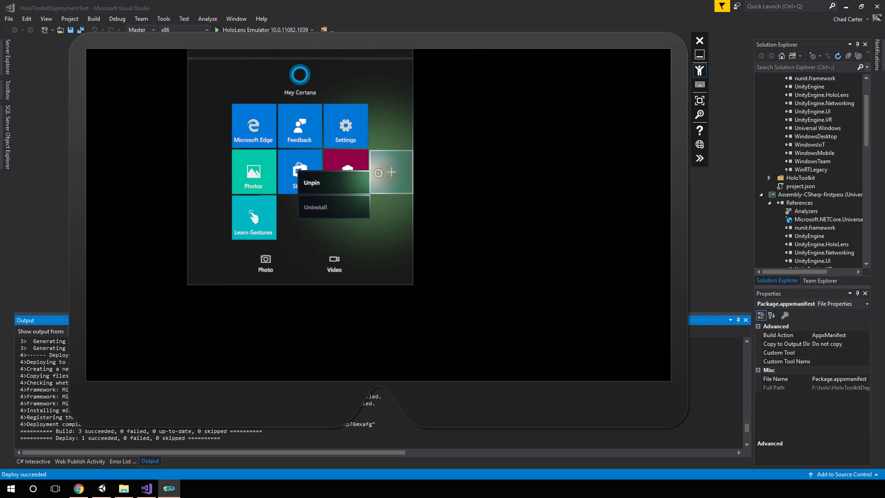
{"action": "key", "text": "Return"}
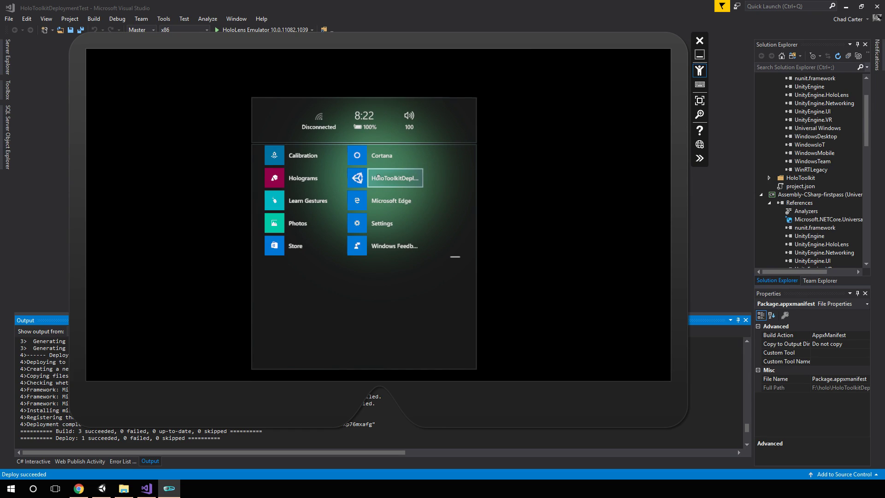
{"action": "key", "text": "Return"}
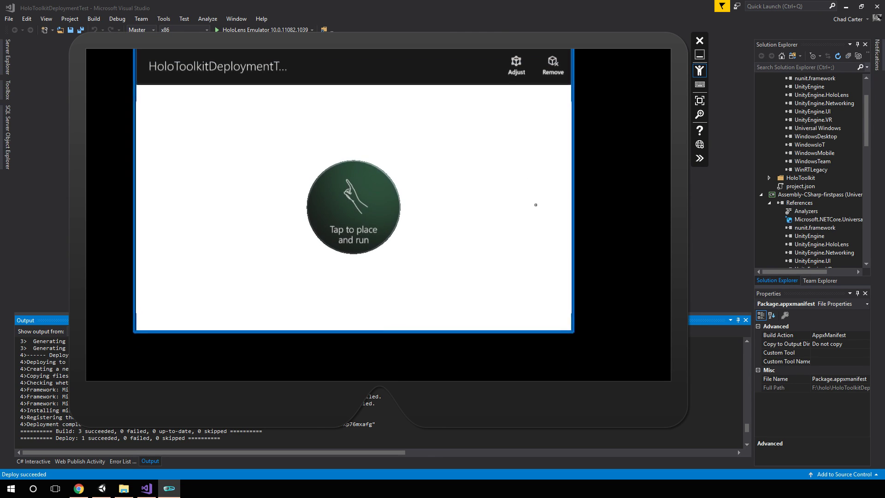
{"action": "key", "text": "Return"}
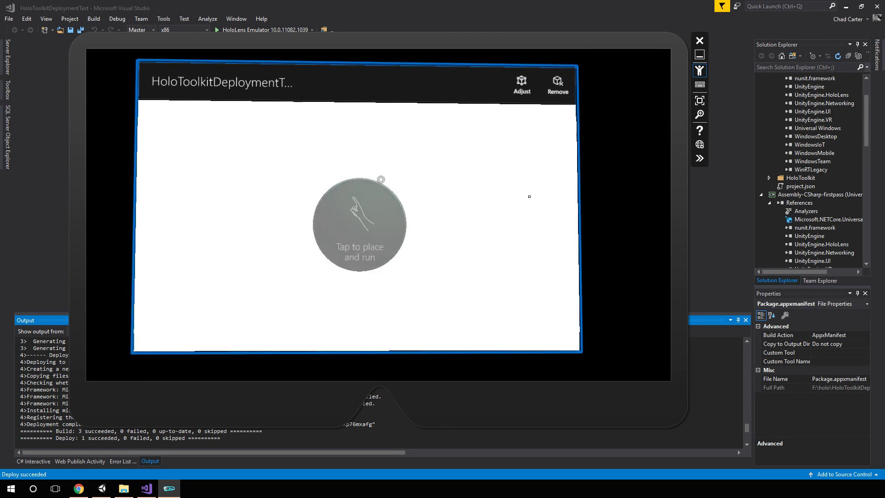